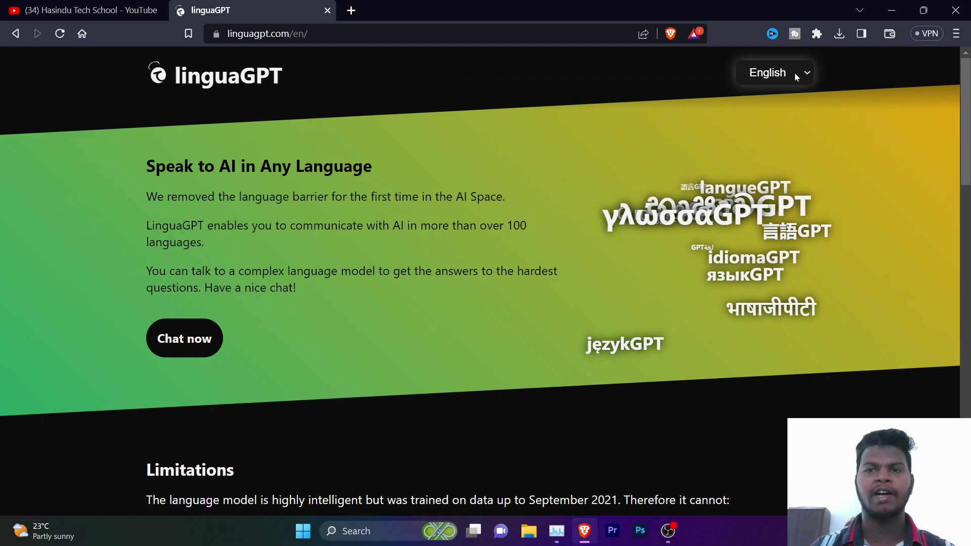
# Step: Switch the site language to සිංහල and scroll through the translated home page and back to the top
pyautogui.click(803, 74)
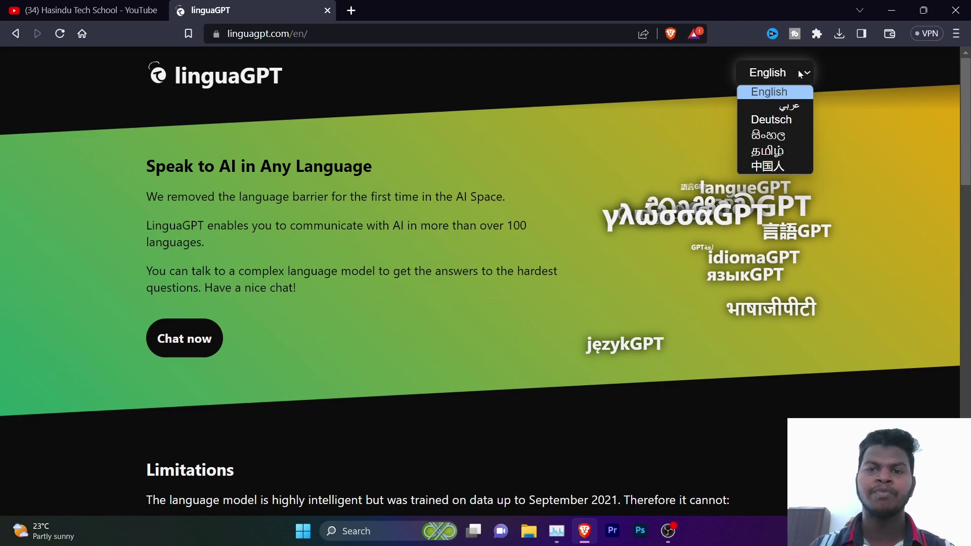
pyautogui.click(776, 136)
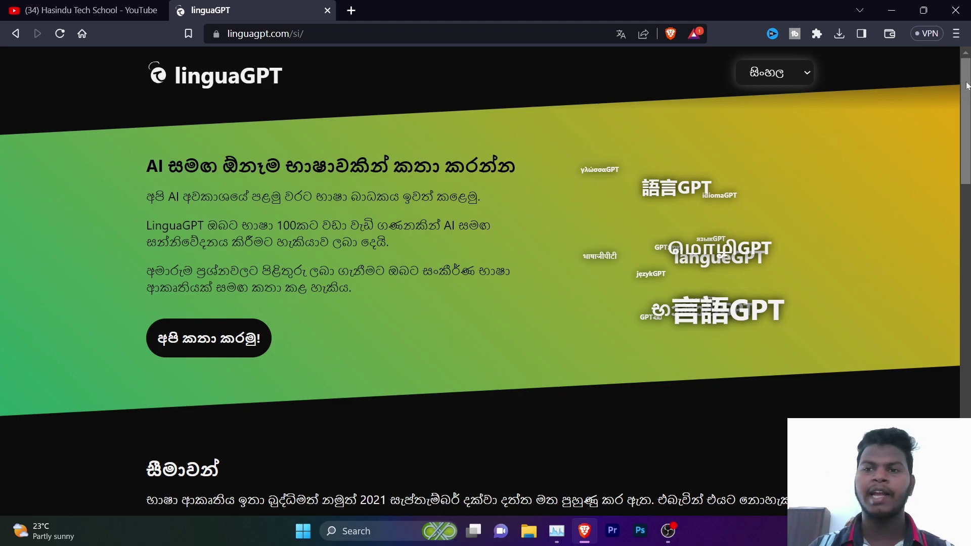
pyautogui.scroll(-2, 962, 117)
pyautogui.scroll(-4, 962, 118)
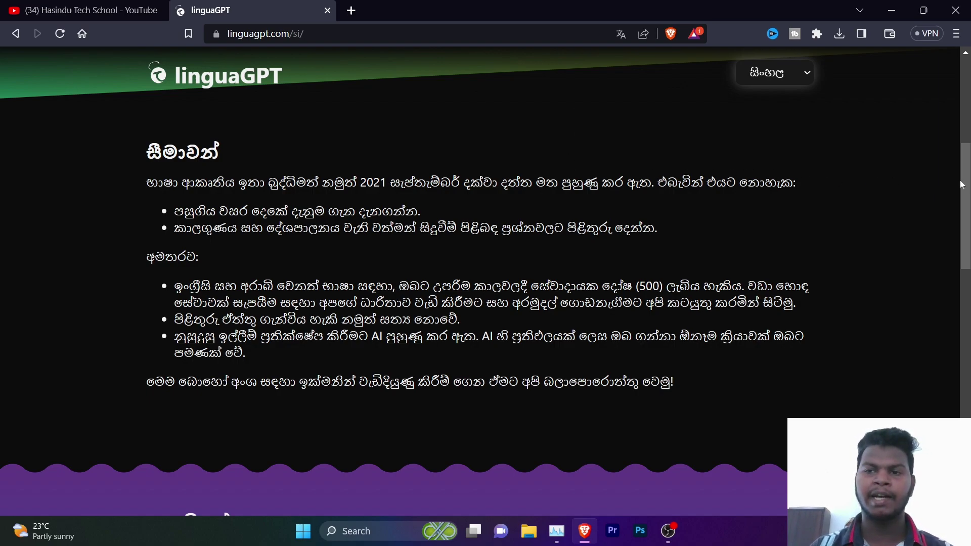
pyautogui.scroll(-2, 965, 196)
pyautogui.scroll(-8, 965, 197)
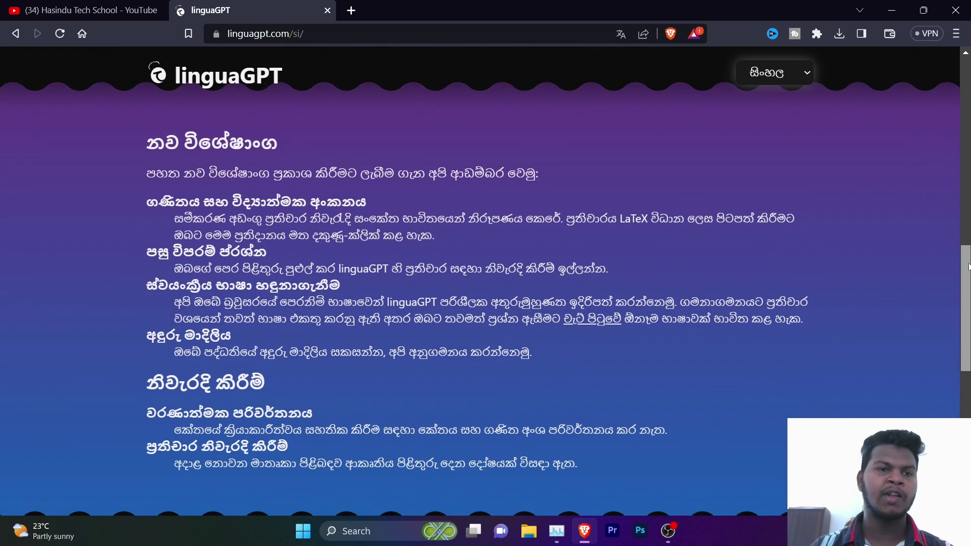
pyautogui.scroll(-7, 965, 196)
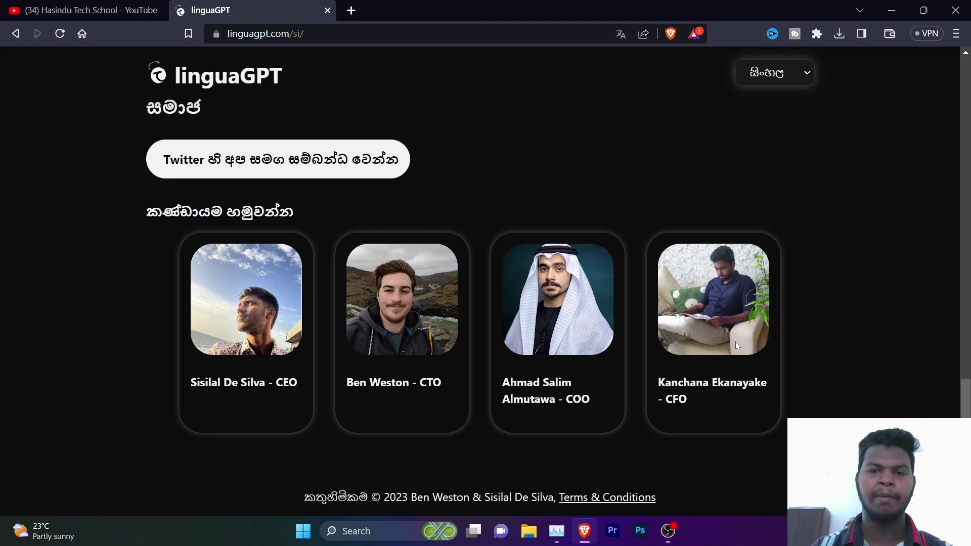
pyautogui.click(967, 373)
pyautogui.moveTo(967, 373); pyautogui.dragTo(967, 96)
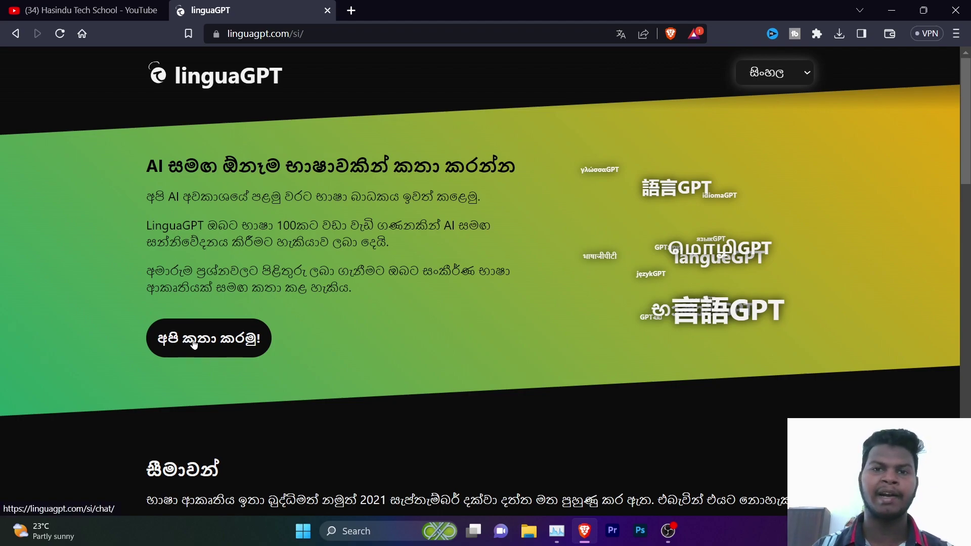
# Step: Open the chat via 'අපි කතා කරමු!' and place the cursor in the chat input box
pyautogui.click(236, 345)
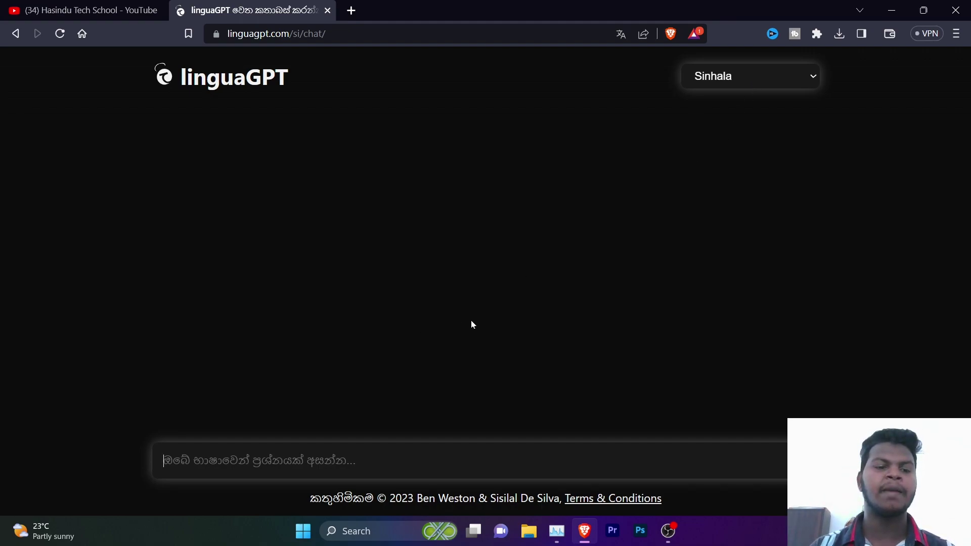
pyautogui.click(200, 465)
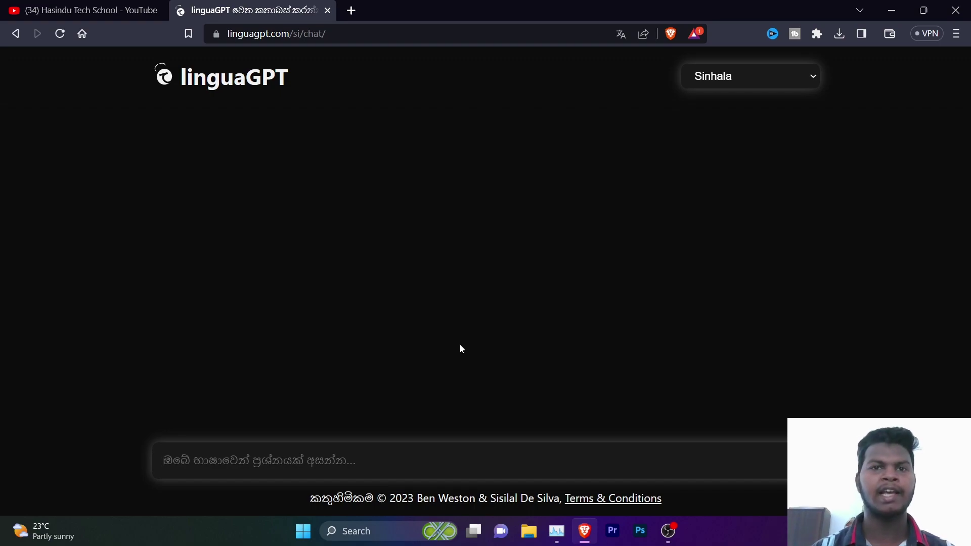
pyautogui.click(314, 457)
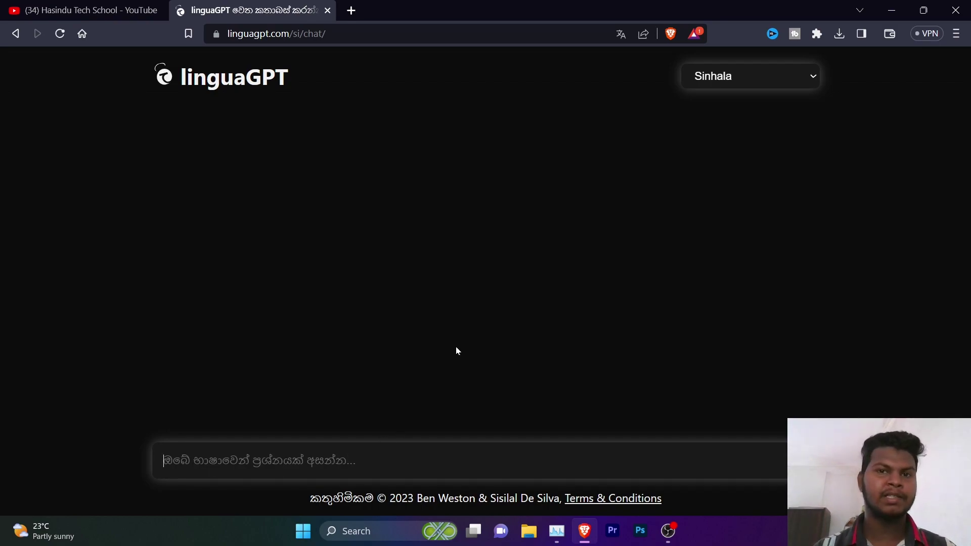
# Step: Paste and send the Sinhala question about earning money online, then scroll through the five-method reply
pyautogui.write('අන්තර්ජාලය හරහා මුදල් උපයන්නෙ කොහොමද ?')
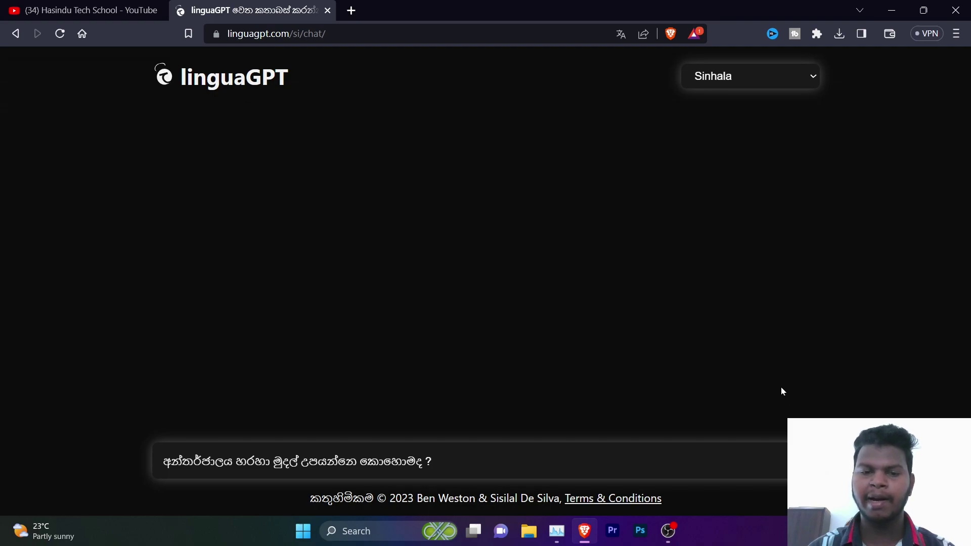
pyautogui.press('Return')
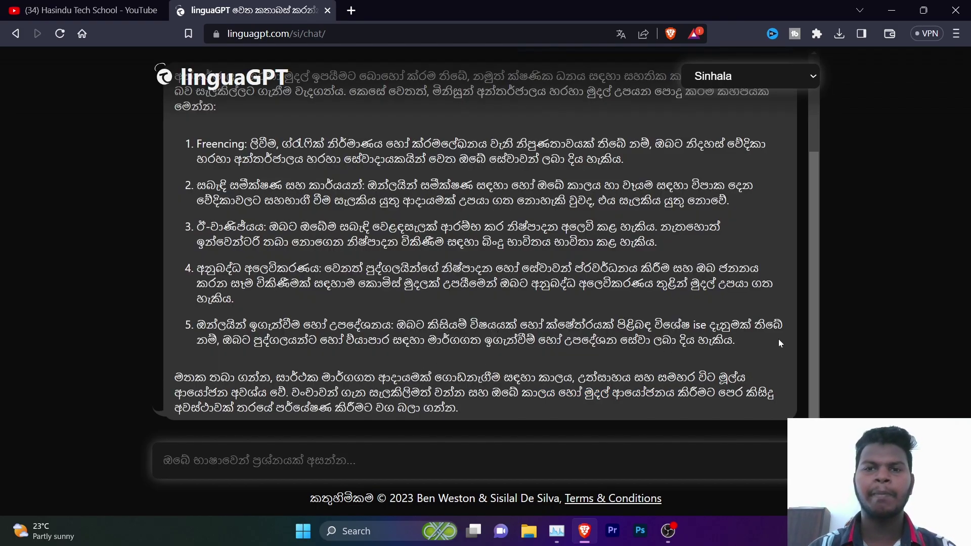
pyautogui.moveTo(812, 341); pyautogui.dragTo(828, 258)
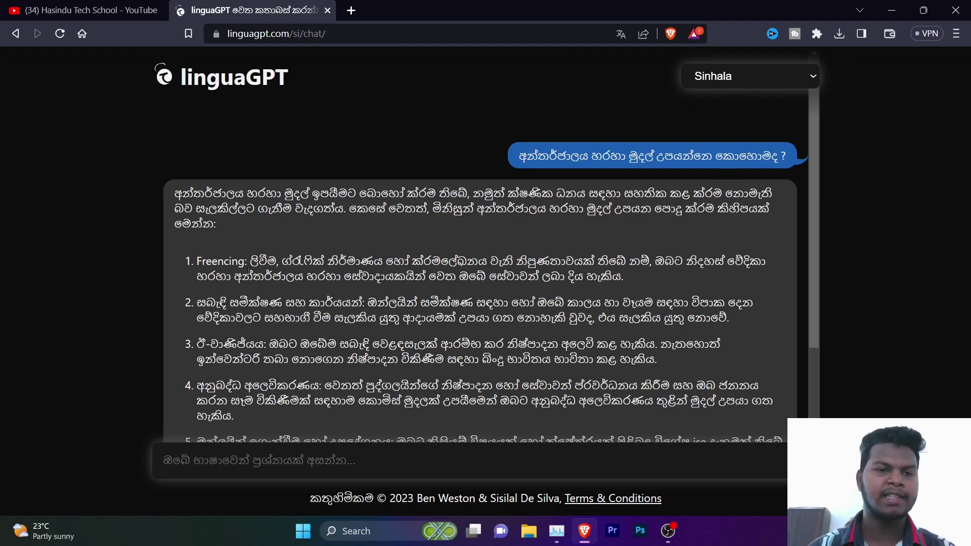
pyautogui.moveTo(805, 212); pyautogui.dragTo(824, 311)
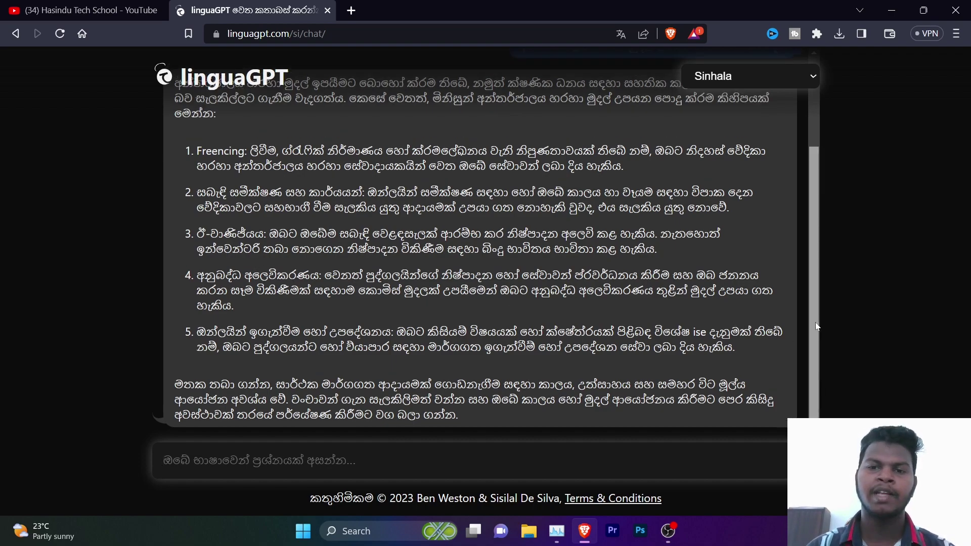
pyautogui.scroll(1, 814, 304)
pyautogui.moveTo(813, 318); pyautogui.dragTo(812, 326)
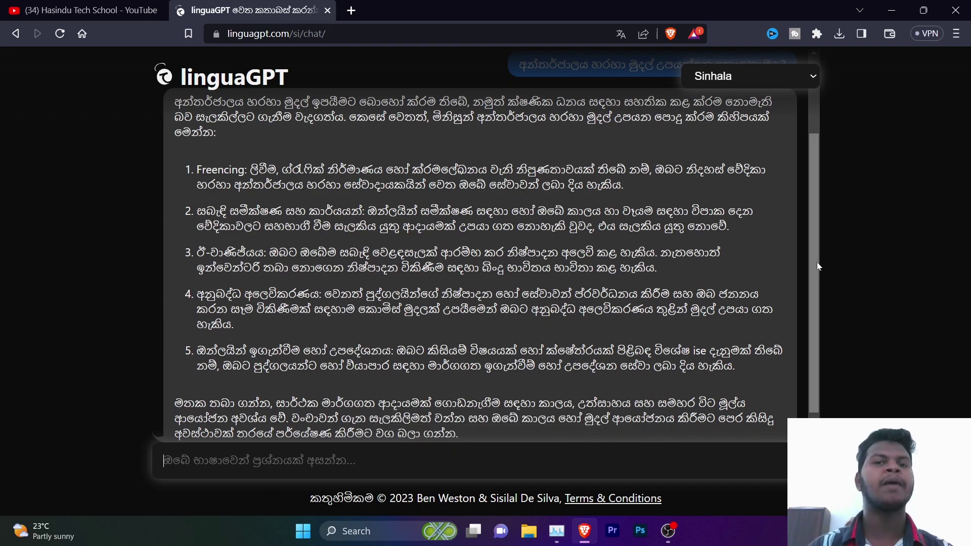
pyautogui.scroll(-1, 817, 262)
# Step: Paste and send the Sinhala request to describe Sri Lanka, then scroll the answer
pyautogui.write('ශ්\u200dරී ලංකාව ගැන විස්තරයක් කරන්න')
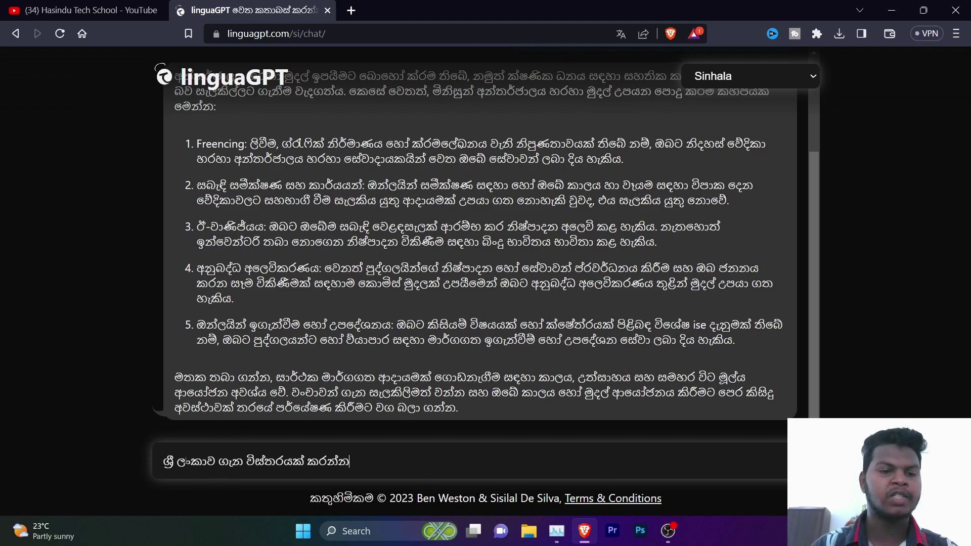
pyautogui.press('Return')
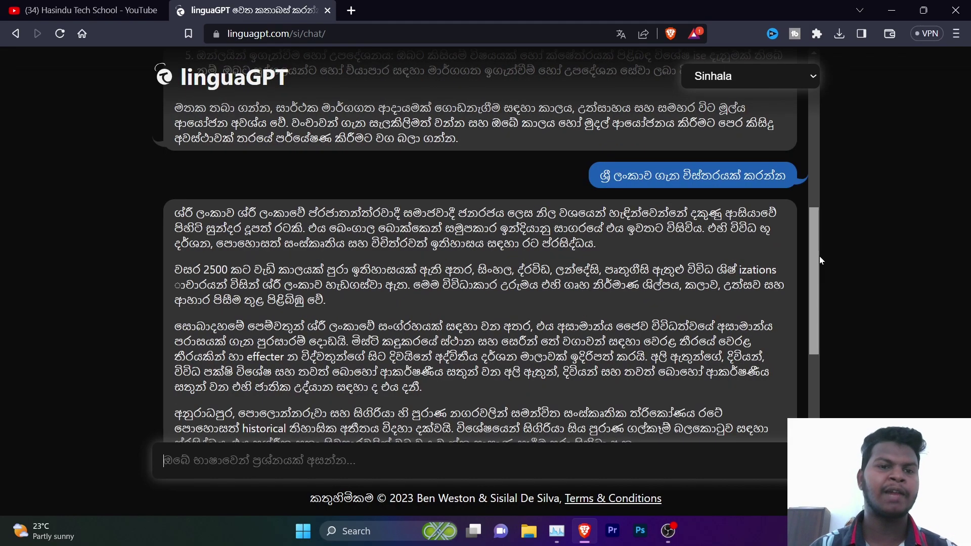
pyautogui.moveTo(819, 256); pyautogui.dragTo(821, 335)
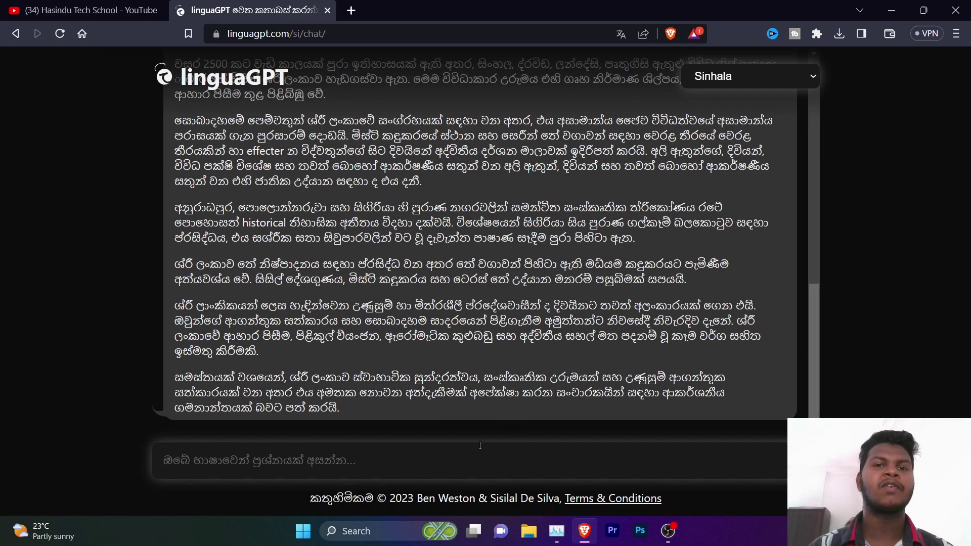
# Step: Send the prompt 'සීගිරිය ගැන වචන 250 ක රචනයක් ලියන්න' and scroll through the essay
pyautogui.write('සීගිරිය ගැන වචන 250 ක රචනයක් ලියන්න')
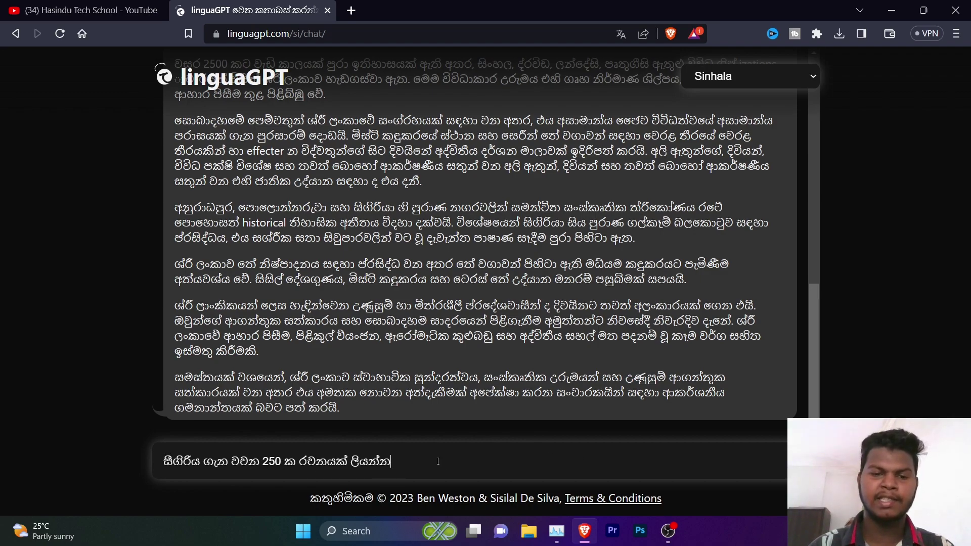
pyautogui.press('Return')
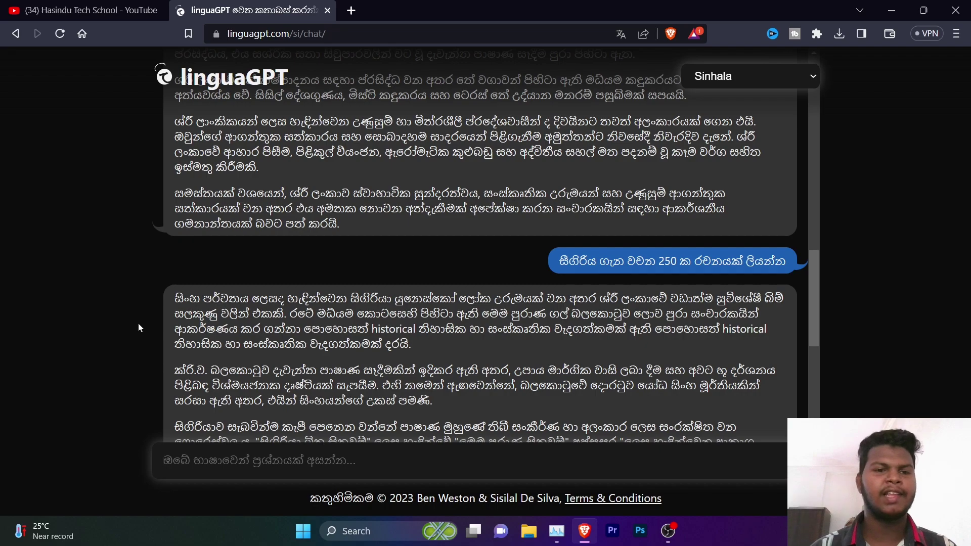
pyautogui.scroll(-2, 808, 279)
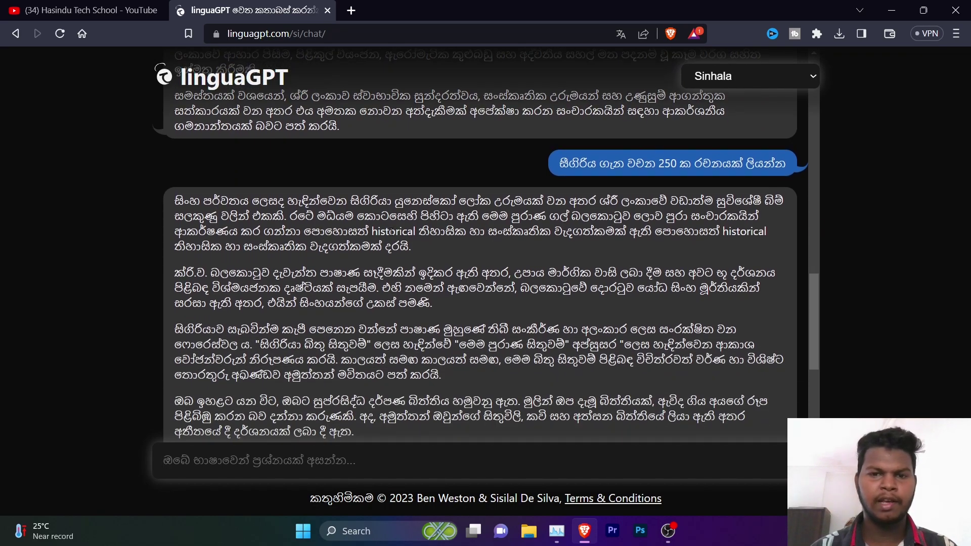
pyautogui.moveTo(821, 319); pyautogui.dragTo(820, 374)
# Step: Highlight the reply's word count of 328 and the word 'historical' in the essay
pyautogui.moveTo(233, 407); pyautogui.dragTo(201, 407)
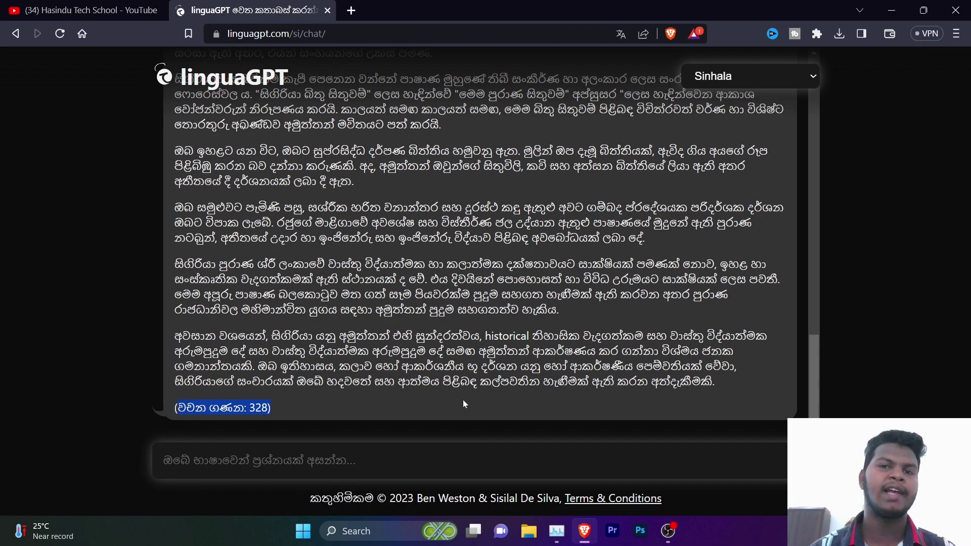
pyautogui.moveTo(818, 384); pyautogui.dragTo(817, 330)
pyautogui.moveTo(723, 208); pyautogui.dragTo(766, 208)
pyautogui.moveTo(372, 208); pyautogui.dragTo(405, 204)
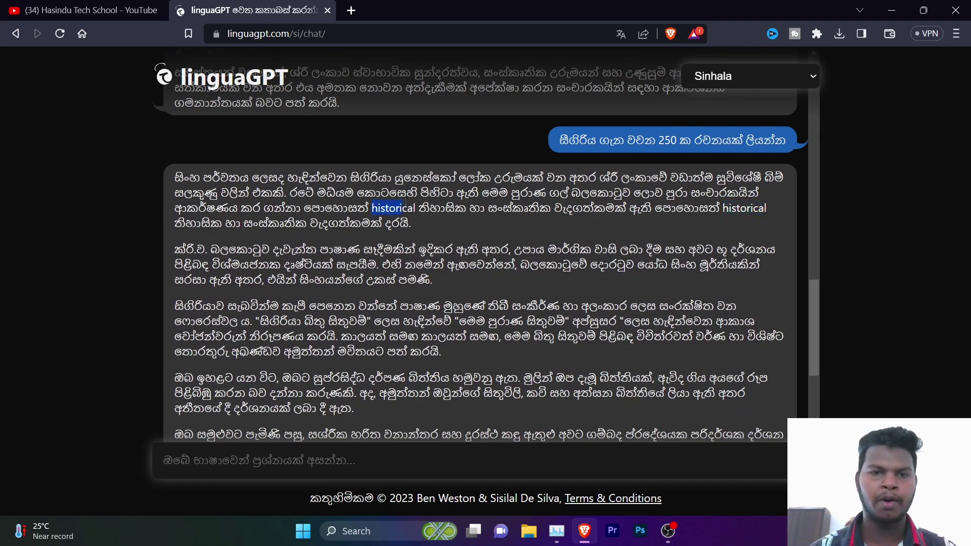